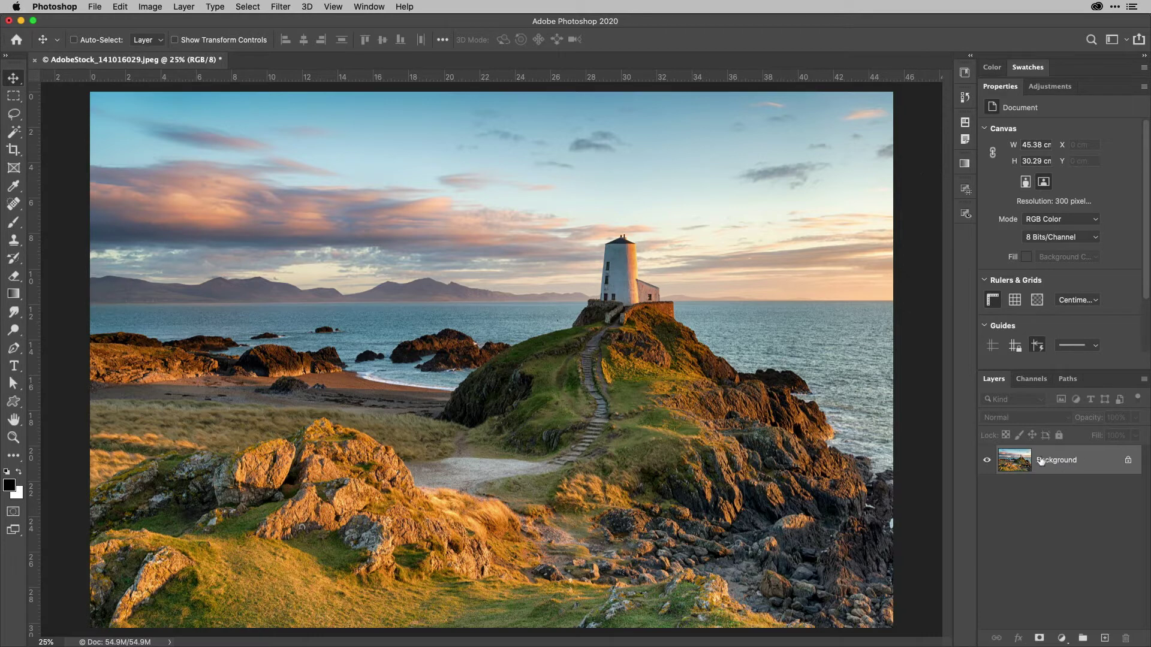
Step: Convert the Background photo layer into an embedded smart object named Layer 0
{"action": "right_click", "coordinate": [1084, 459]}
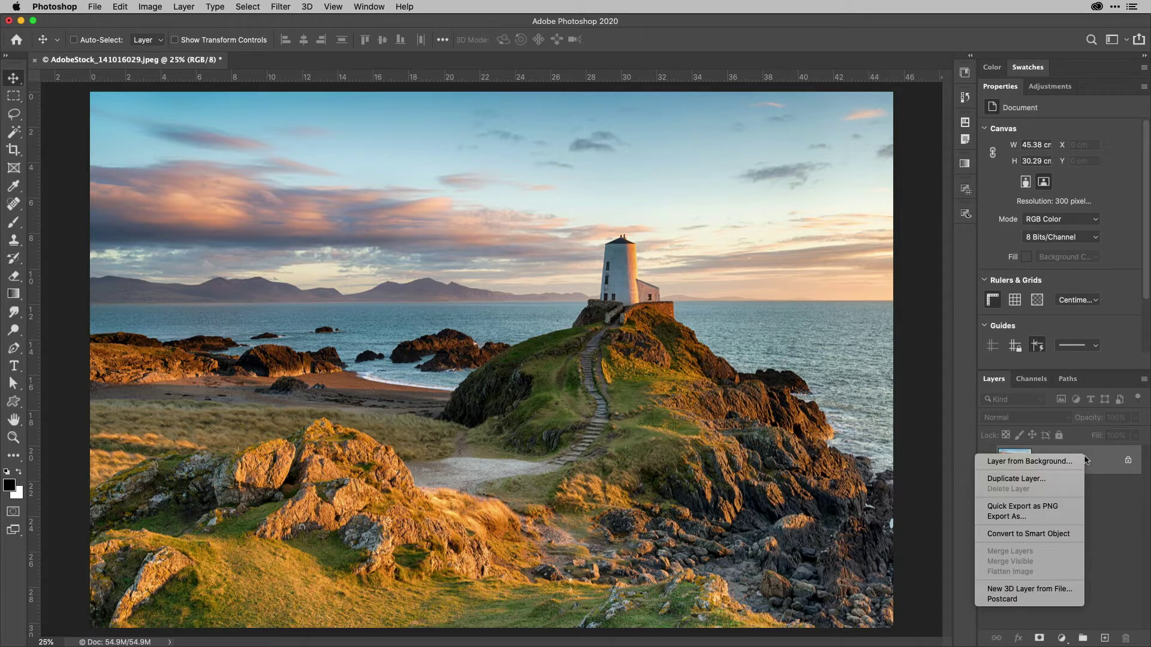
{"action": "left_click", "coordinate": [1071, 541]}
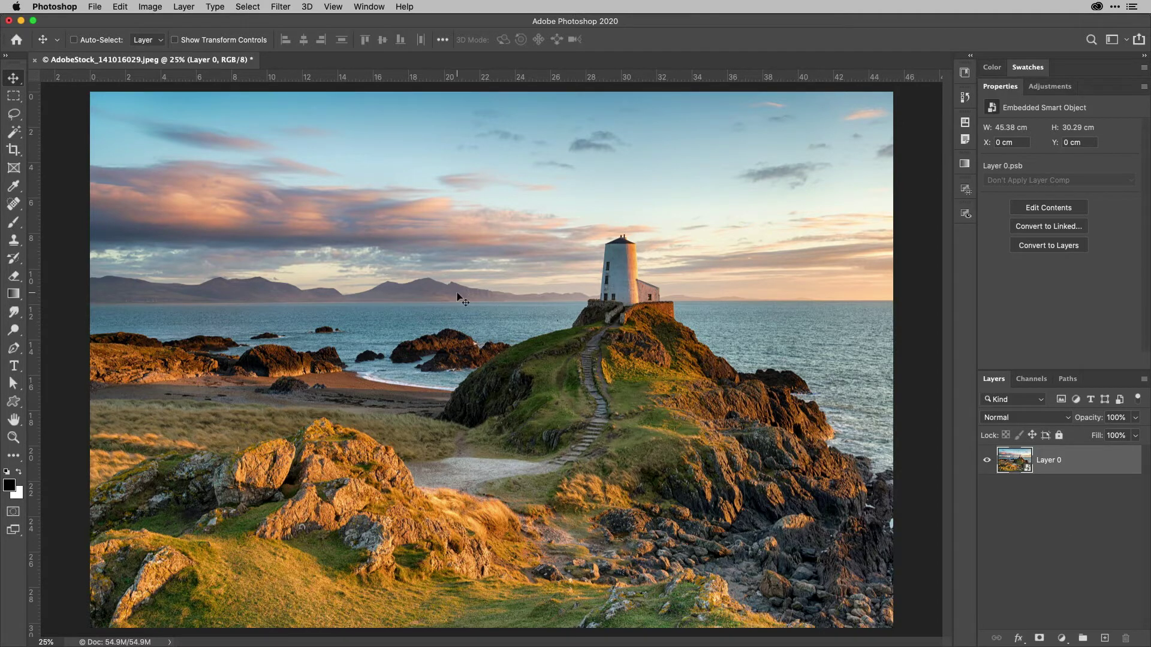
Step: Open the Camera Raw Filter from the Filter menu for the lighthouse photo
{"action": "left_click", "coordinate": [282, 7]}
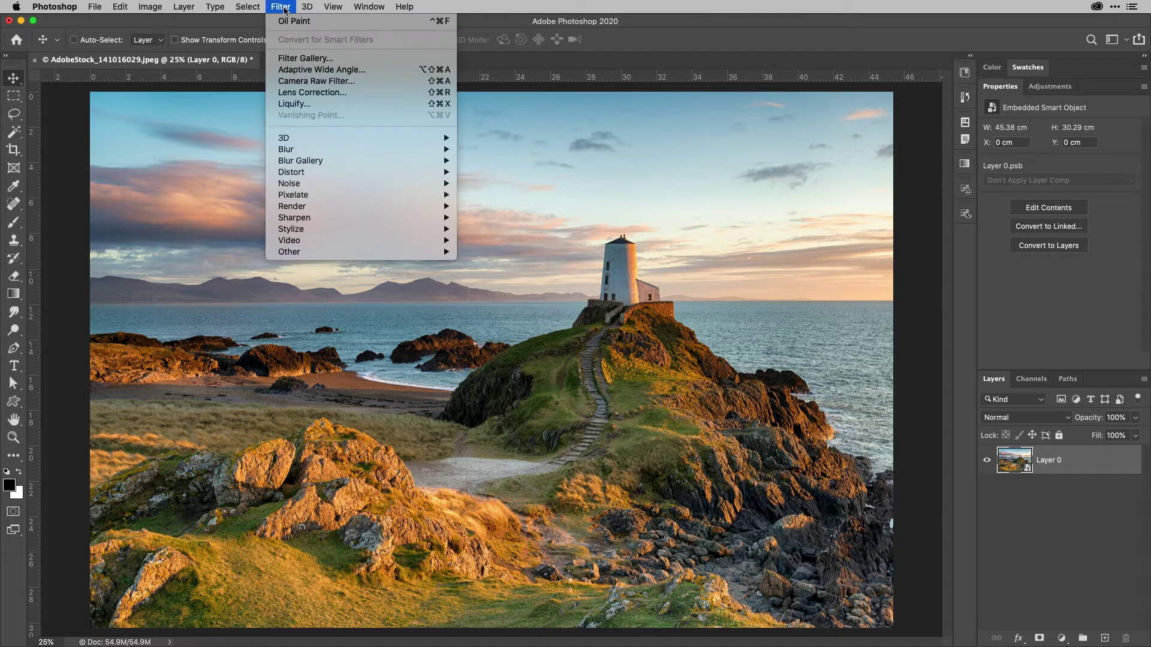
{"action": "left_click", "coordinate": [309, 81]}
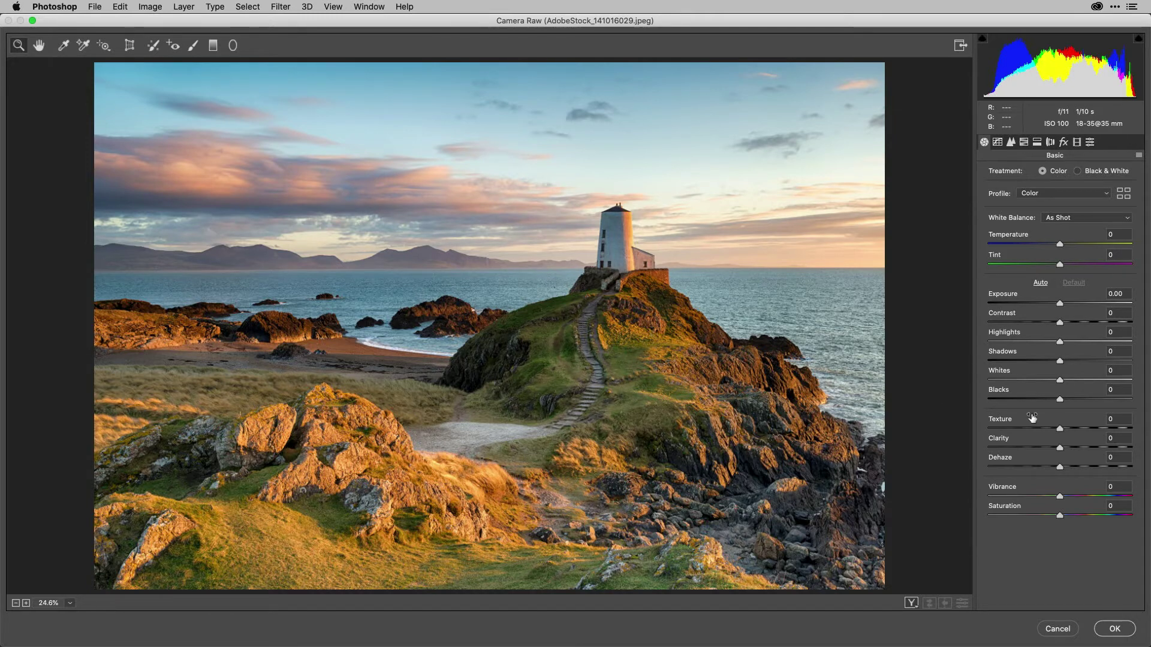
Step: Lower Texture to -78 and Clarity to -56 in Camera Raw's Basic panel
{"action": "left_click_drag", "start_coordinate": [1059, 428], "coordinate": [1007, 426]}
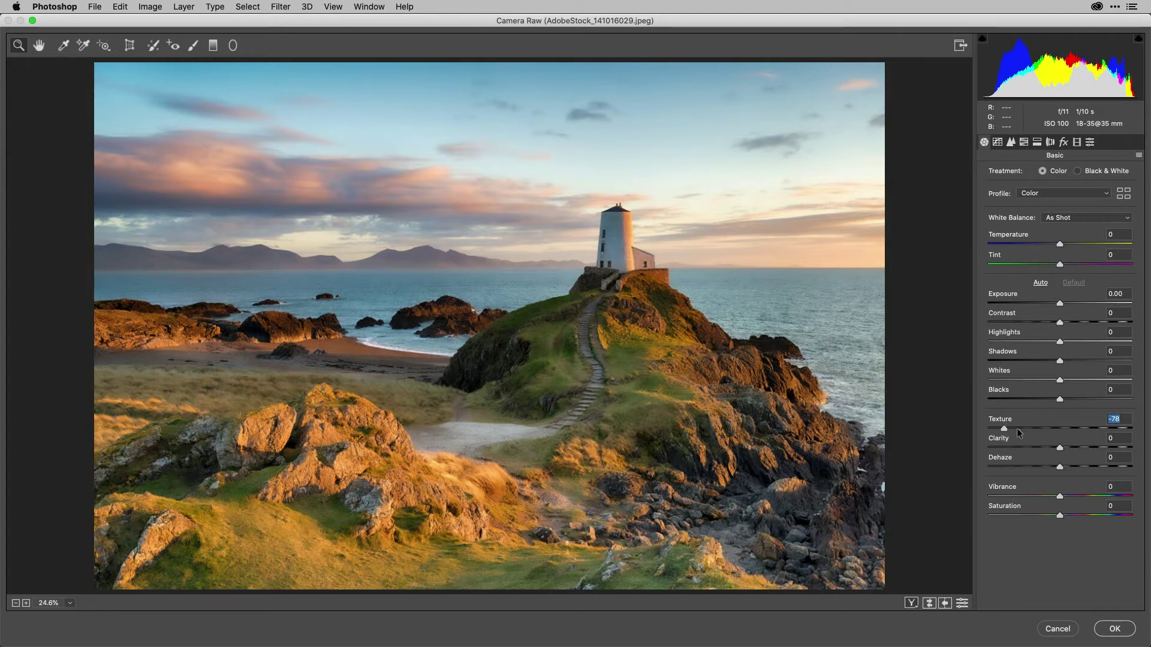
{"action": "key", "text": "Tab"}
{"action": "type", "text": "-53"}
{"action": "key", "text": "Return"}
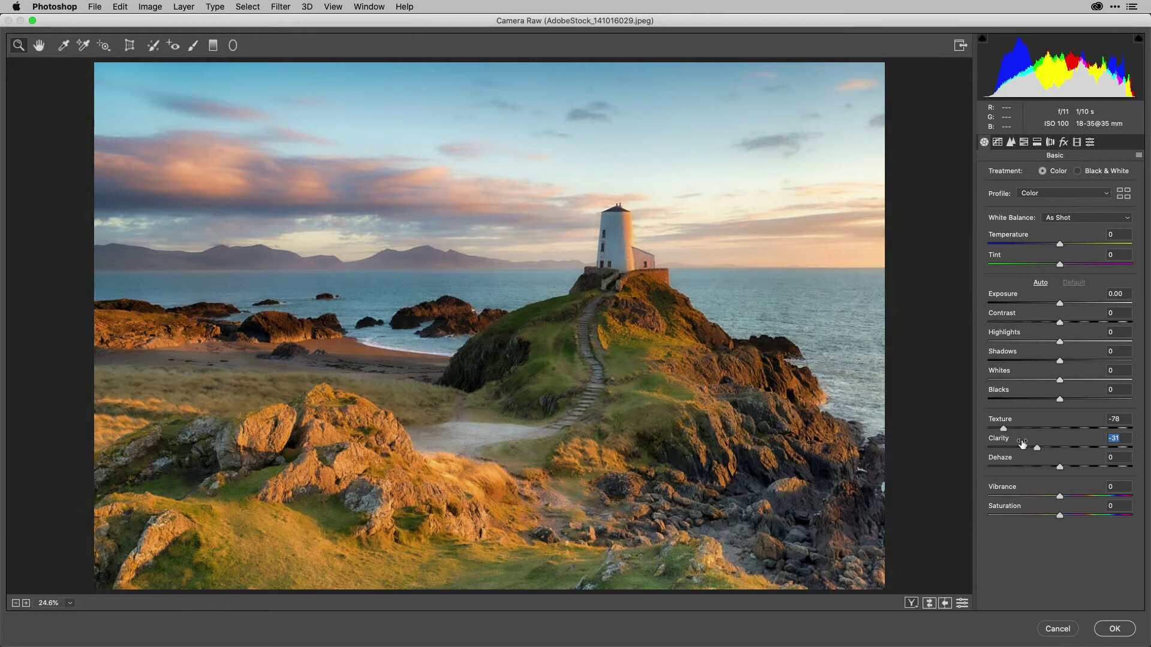
{"action": "left_click_drag", "start_coordinate": [1011, 444], "coordinate": [1008, 446]}
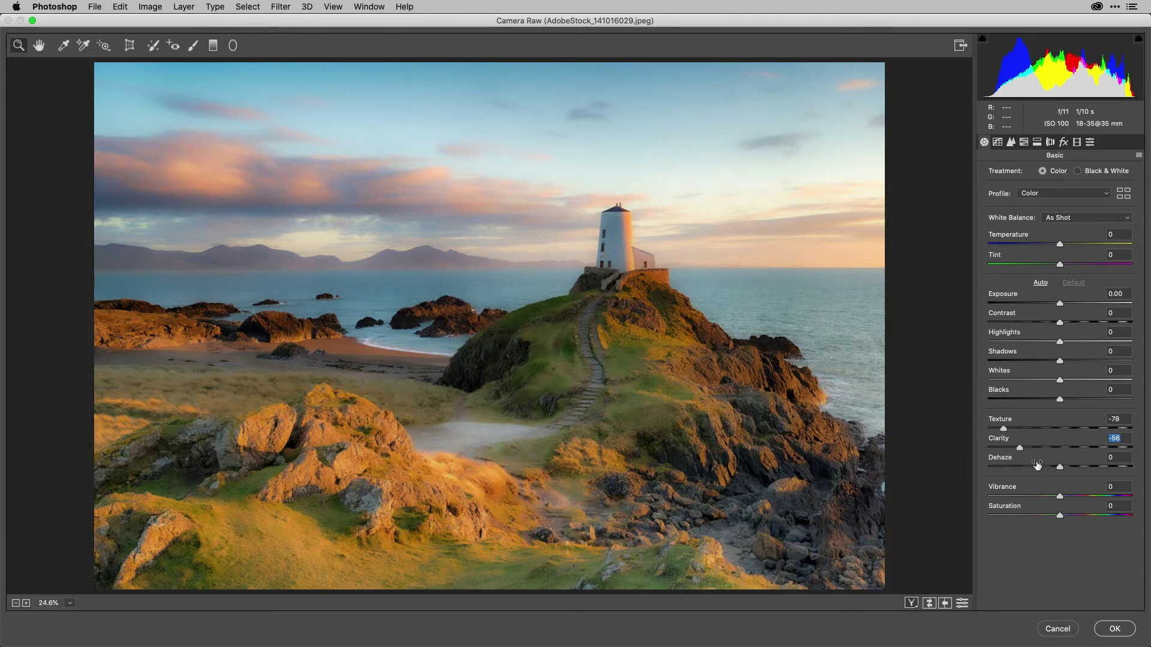
Step: Raise Dehaze, compare against the unedited photo, then settle Dehaze at +25
{"action": "left_click_drag", "start_coordinate": [1037, 463], "coordinate": [1056, 460]}
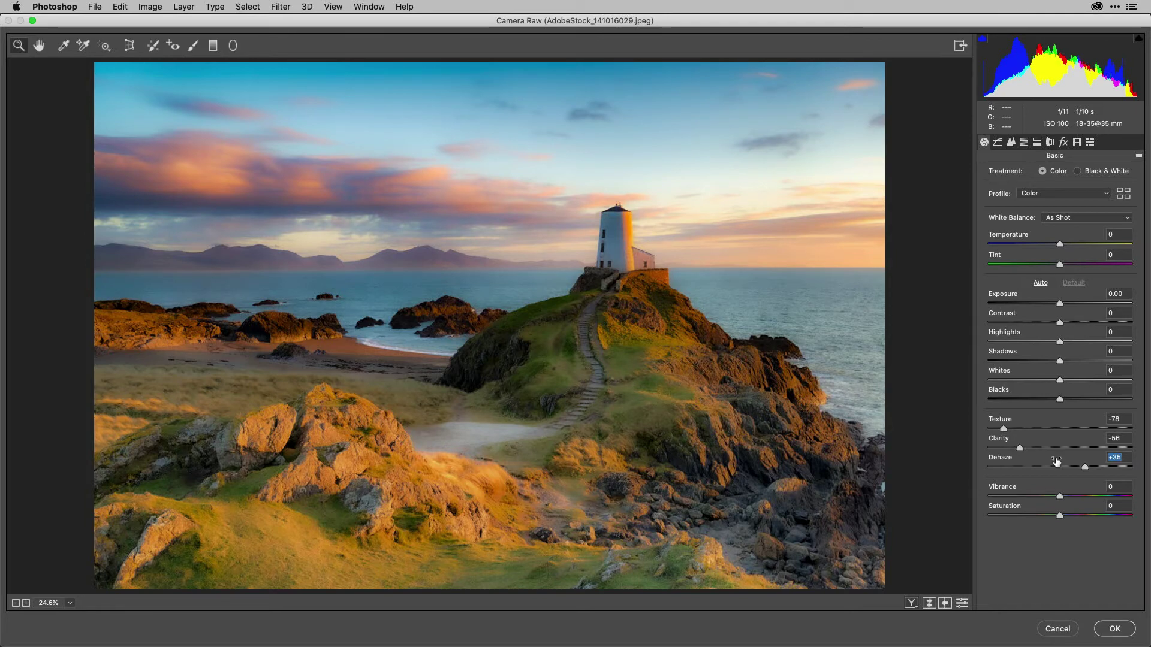
{"action": "key", "text": "alt+super+p"}
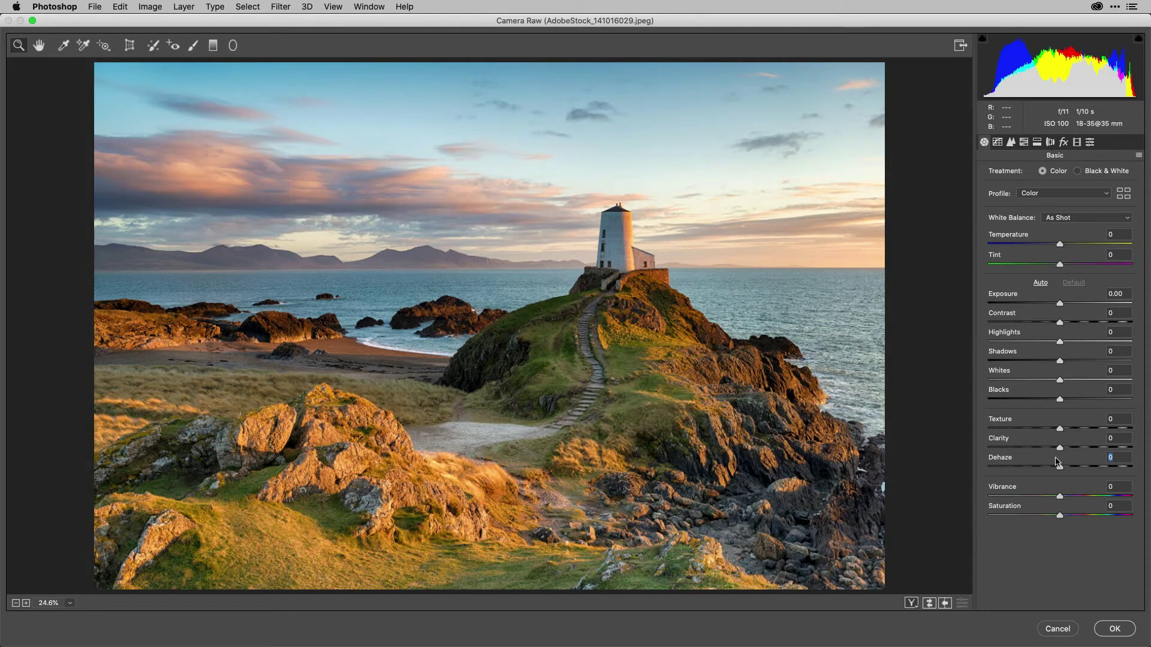
{"action": "key", "text": "alt+super+p"}
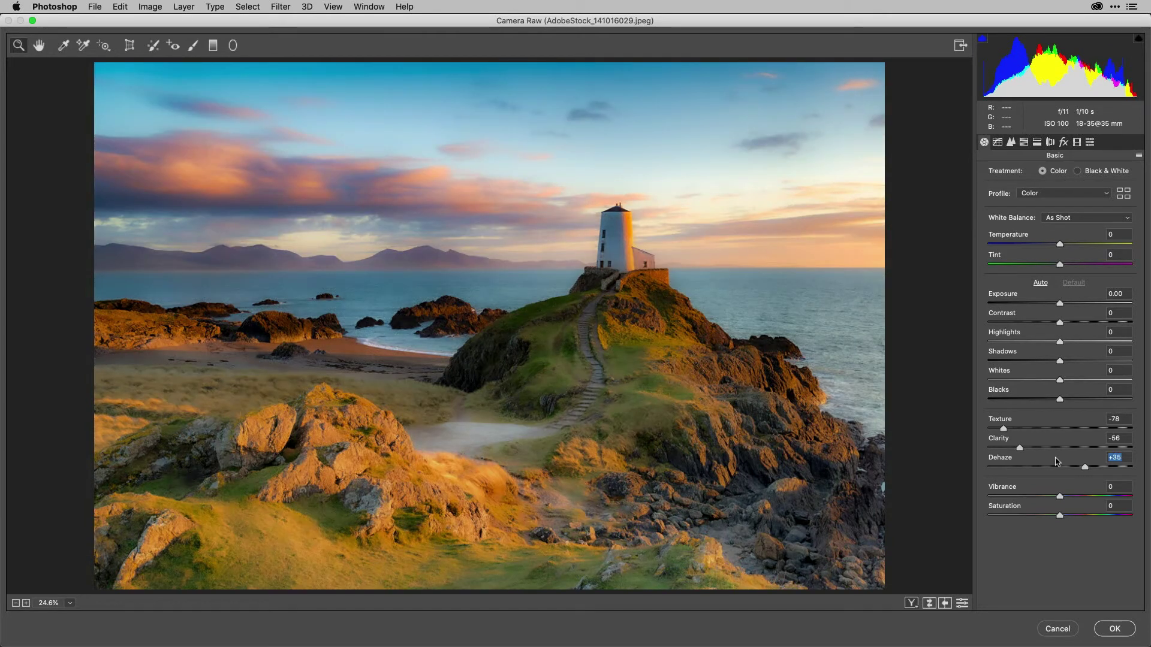
{"action": "key", "text": "shift+Down"}
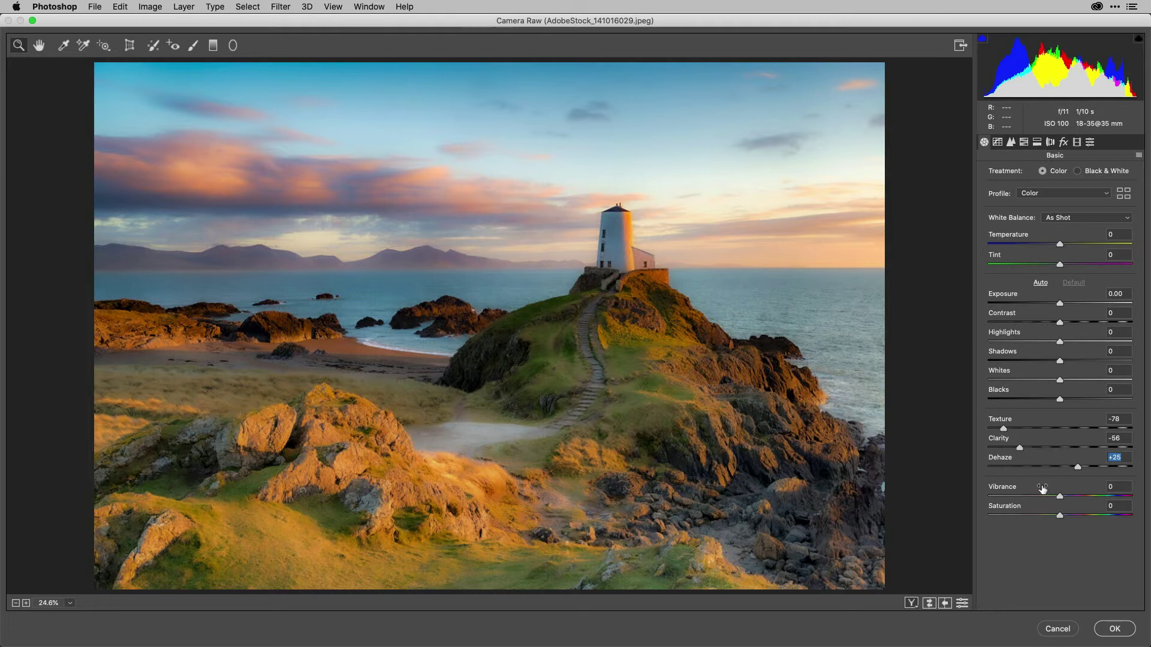
Step: Set Vibrance to +25 and Saturation to -19, then apply the Camera Raw filter
{"action": "key", "text": "Tab"}
{"action": "type", "text": "25"}
{"action": "key", "text": "Return"}
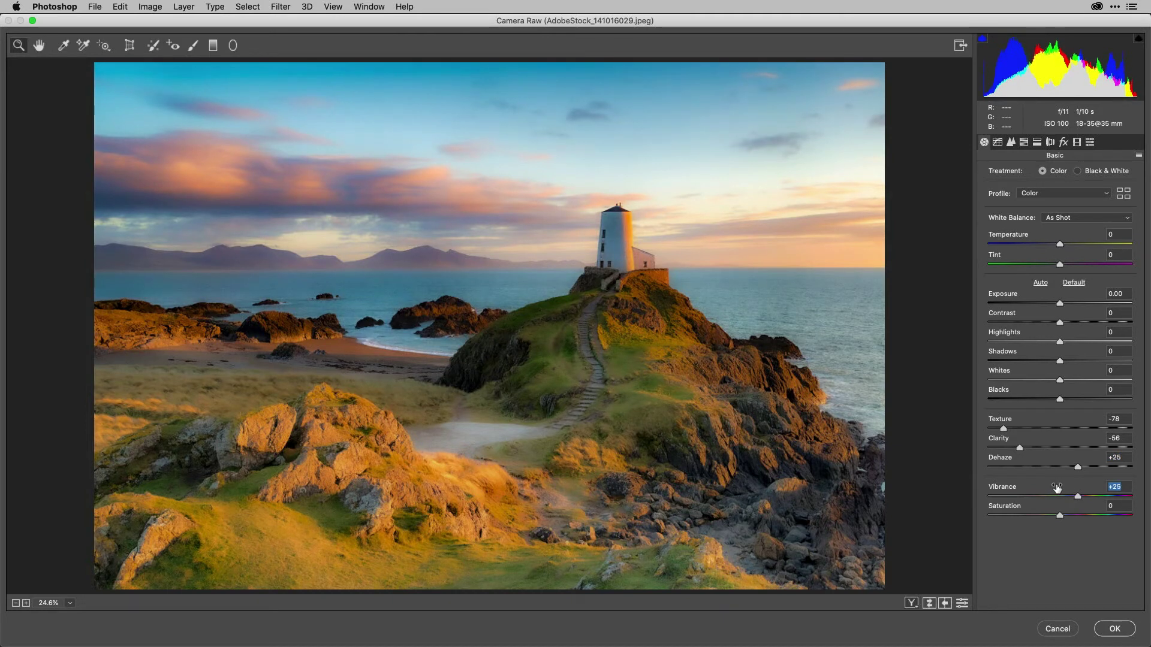
{"action": "key", "text": "Tab"}
{"action": "key", "text": "Down"}
{"action": "key", "text": "Down"}
{"action": "key", "text": "Down"}
{"action": "key", "text": "Down"}
{"action": "key", "text": "Down"}
{"action": "key", "text": "Down"}
{"action": "key", "text": "Down"}
{"action": "key", "text": "Down"}
{"action": "key", "text": "Down"}
{"action": "key", "text": "Down"}
{"action": "key", "text": "Down"}
{"action": "key", "text": "Down"}
{"action": "key", "text": "Down"}
{"action": "key", "text": "Down"}
{"action": "key", "text": "Down"}
{"action": "key", "text": "Down"}
{"action": "key", "text": "Down"}
{"action": "key", "text": "Down"}
{"action": "key", "text": "Down"}
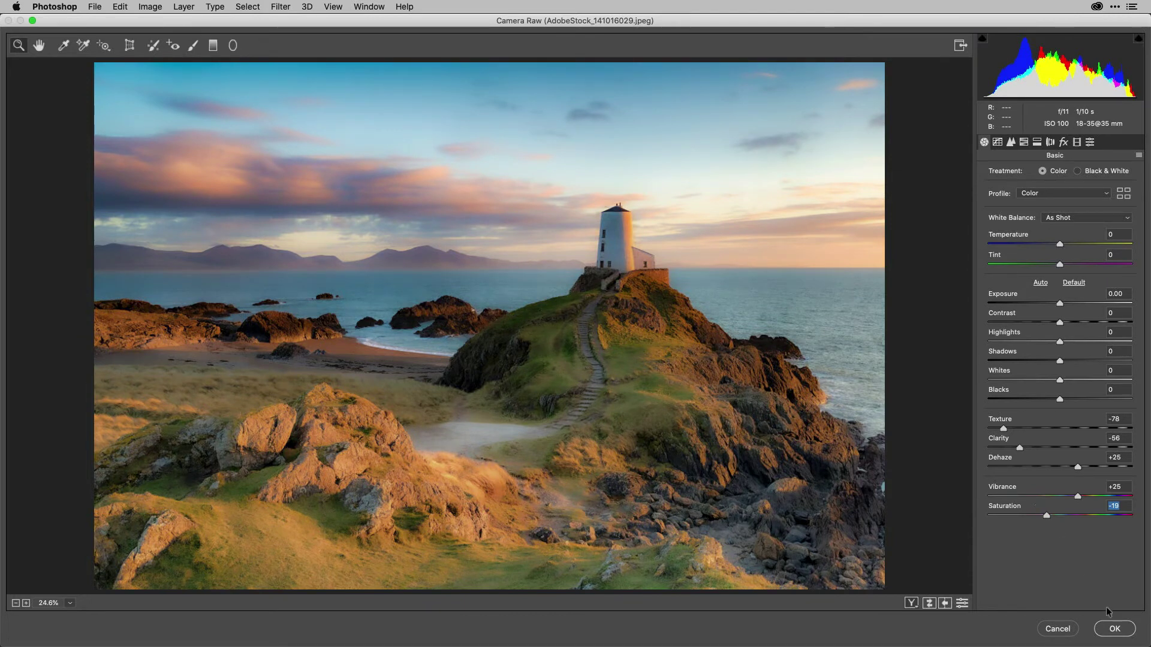
{"action": "left_click", "coordinate": [1113, 628]}
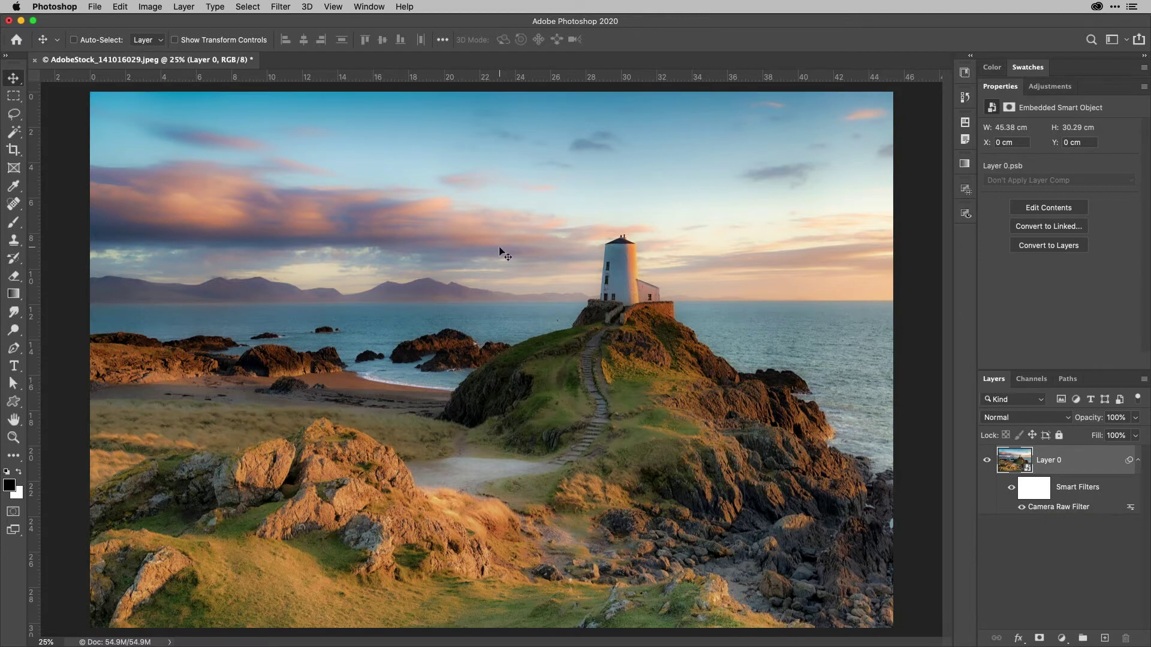
Step: Open the Oil Paint filter from Filter > Stylize
{"action": "left_click", "coordinate": [282, 6]}
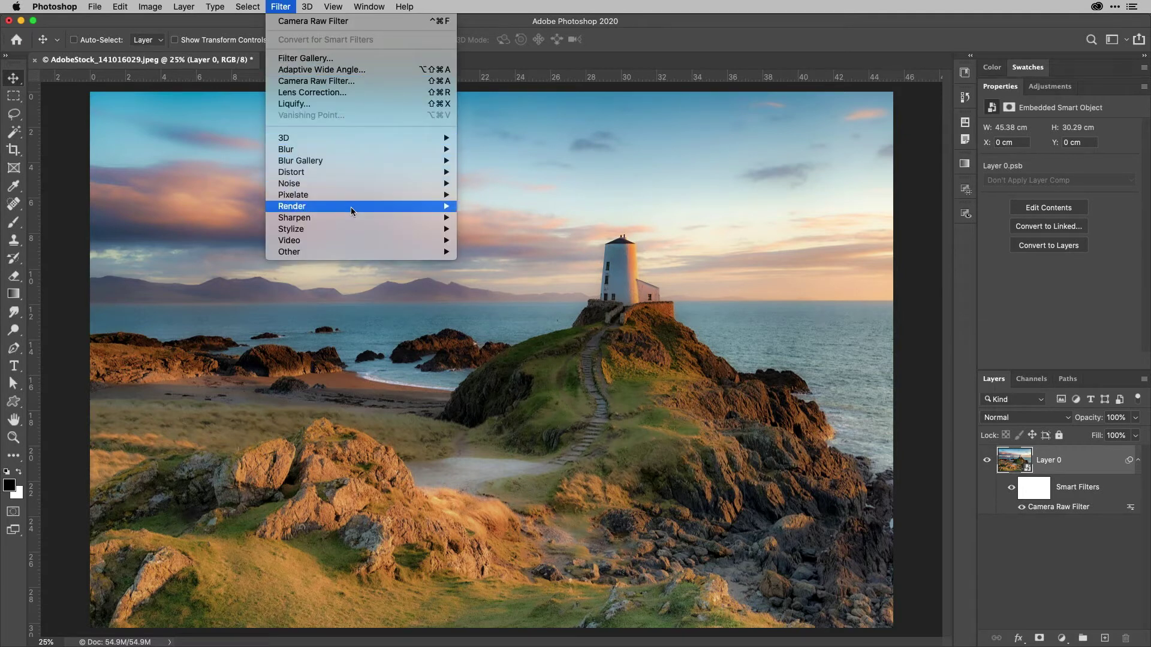
{"action": "mouse_move", "coordinate": [348, 232]}
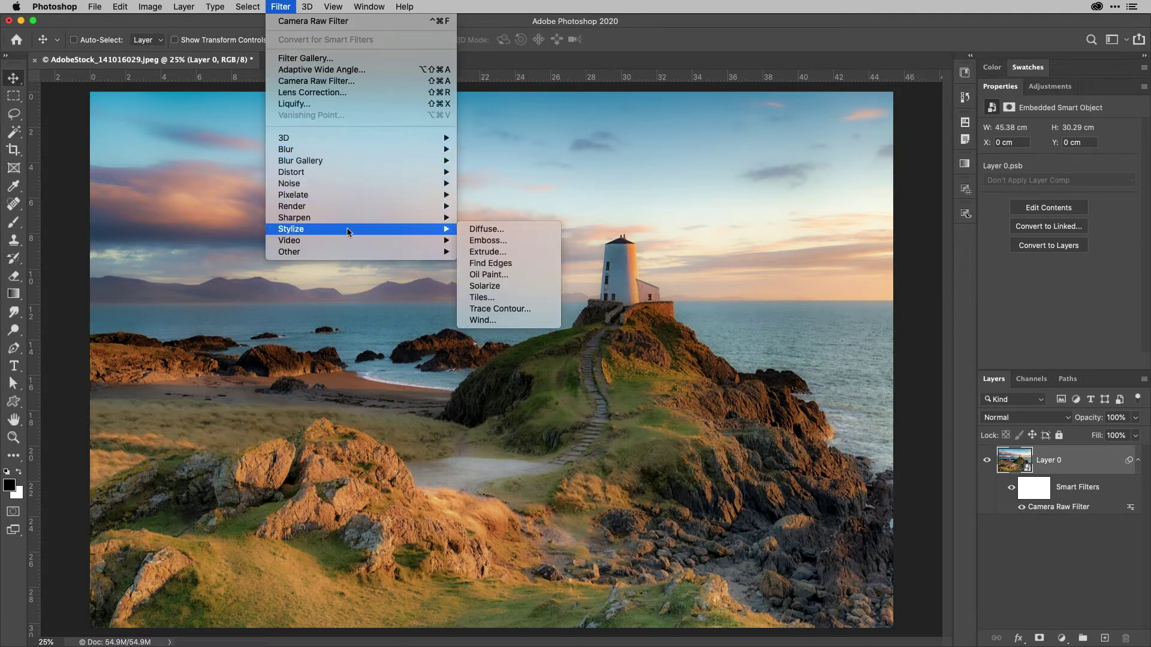
{"action": "left_click", "coordinate": [491, 275]}
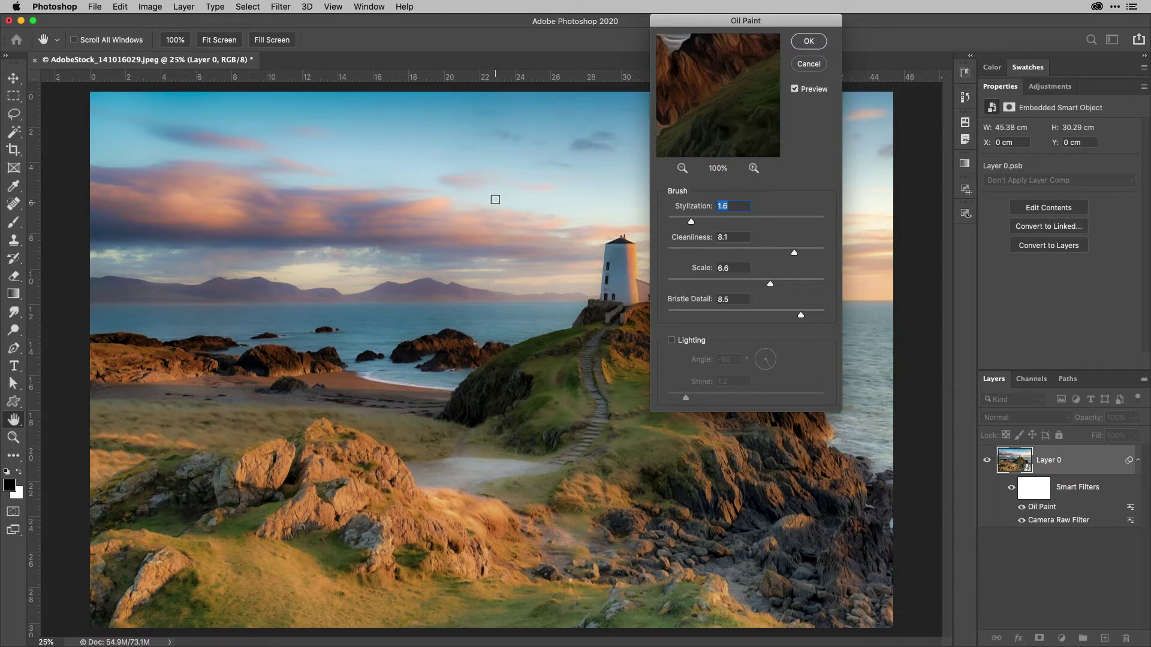
Step: Frame the Oil Paint preview on the lighthouse roof, trying Lighting but leaving it off
{"action": "mouse_move", "coordinate": [742, 79]}
{"action": "left_mouse_down"}
{"action": "mouse_move", "coordinate": [733, 187]}
{"action": "mouse_move", "coordinate": [669, 66]}
{"action": "mouse_move", "coordinate": [710, 74]}
{"action": "left_mouse_up"}
{"action": "left_click", "coordinate": [869, 166]}
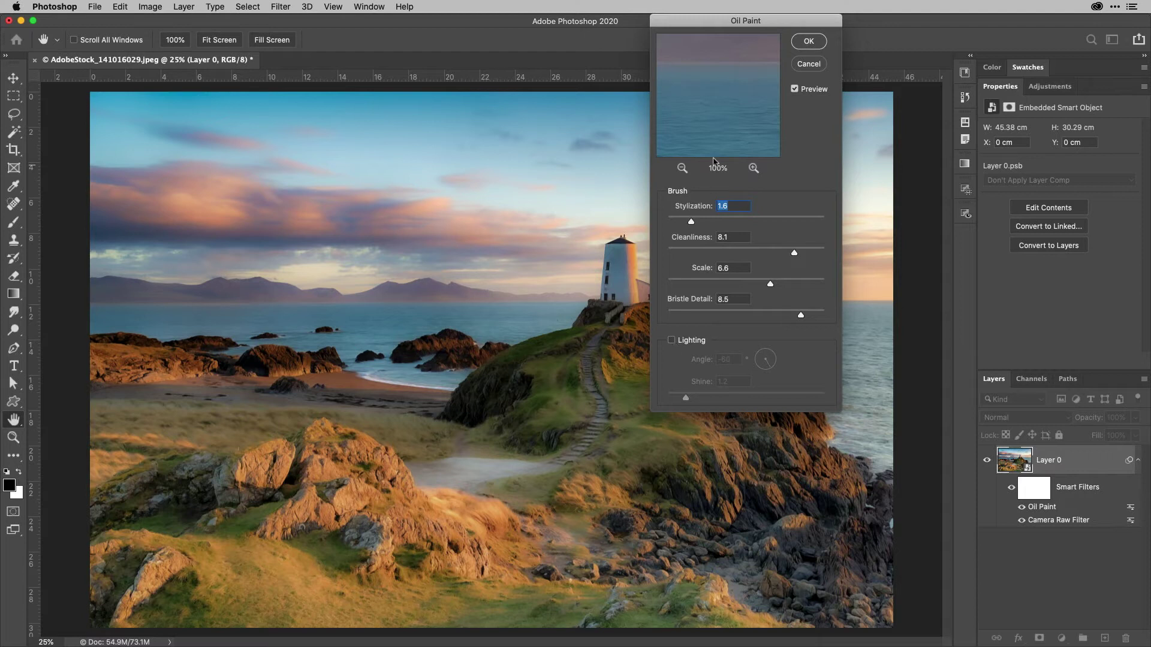
{"action": "left_click_drag", "start_coordinate": [735, 99], "coordinate": [699, 121]}
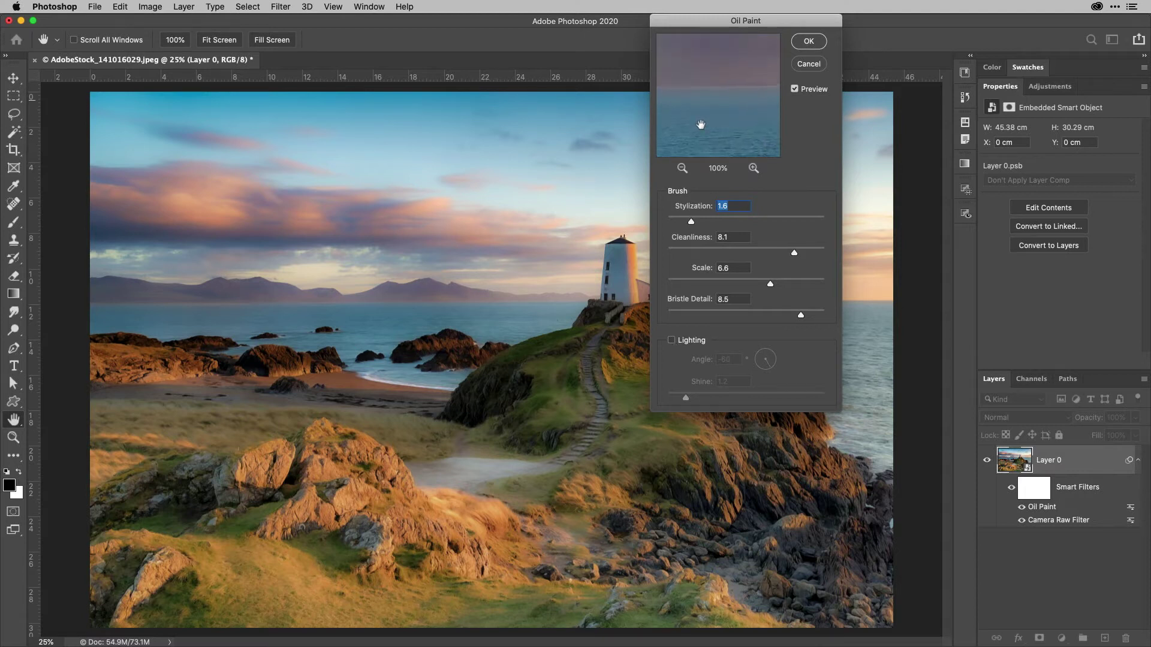
{"action": "left_click", "coordinate": [615, 268]}
{"action": "left_click_drag", "start_coordinate": [724, 87], "coordinate": [690, 175]}
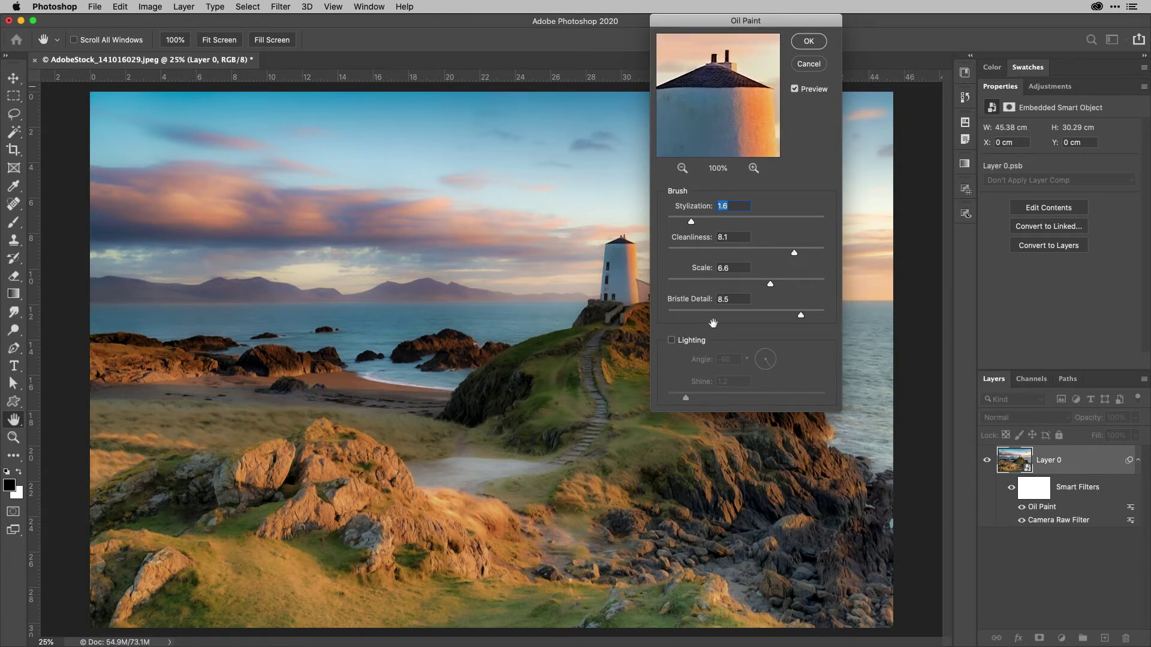
{"action": "left_click", "coordinate": [671, 340]}
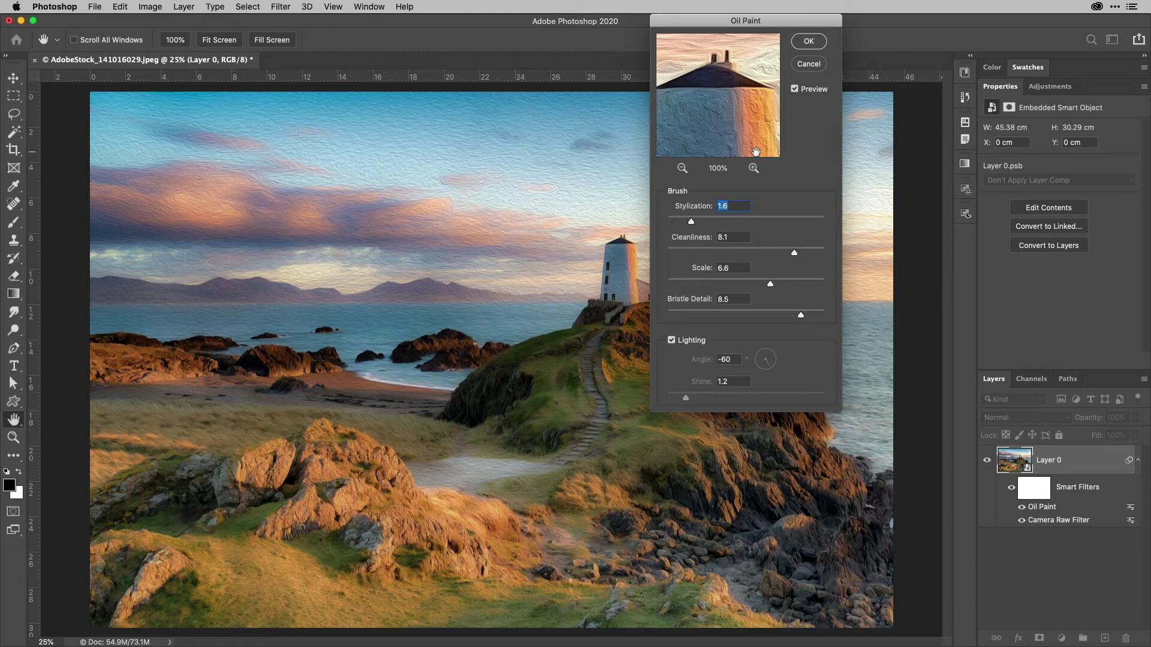
{"action": "left_click", "coordinate": [671, 340]}
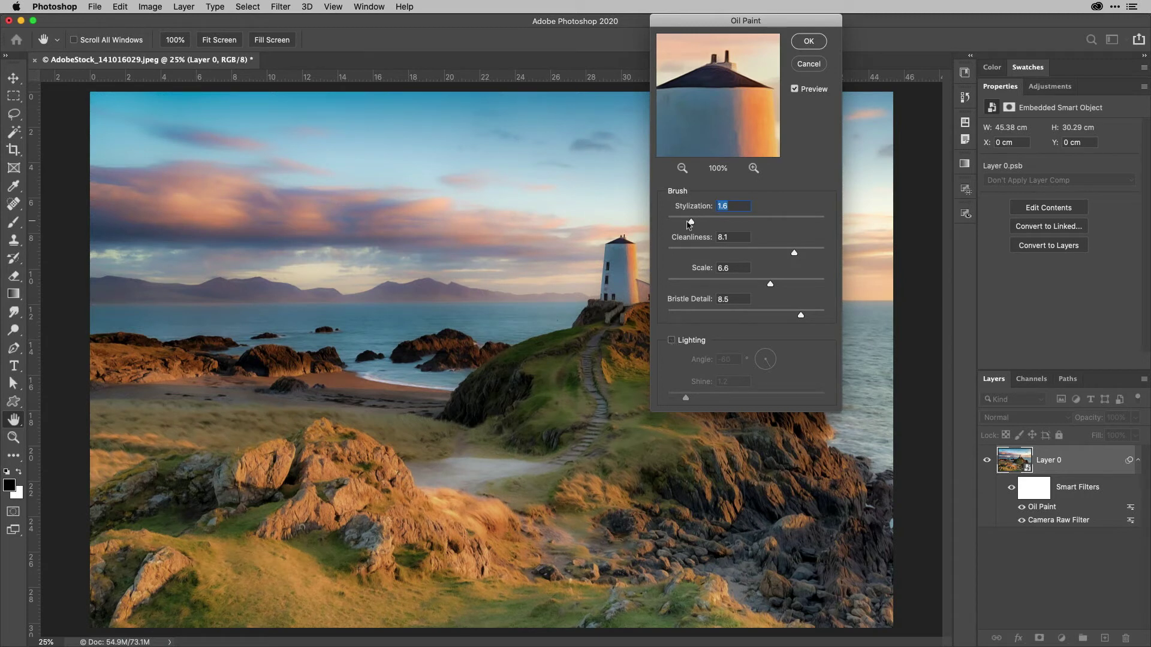
Step: Set Oil Paint Stylization 7.0, Cleanliness 4.1, Scale 4.1 and lower Bristle Detail
{"action": "left_click_drag", "start_coordinate": [689, 208], "coordinate": [713, 208]}
{"action": "left_click_drag", "start_coordinate": [693, 241], "coordinate": [673, 238]}
{"action": "left_click_drag", "start_coordinate": [742, 249], "coordinate": [732, 257]}
{"action": "mouse_move", "coordinate": [770, 286]}
{"action": "left_mouse_down"}
{"action": "mouse_move", "coordinate": [748, 288]}
{"action": "mouse_move", "coordinate": [784, 288]}
{"action": "left_mouse_up"}
{"action": "left_click_drag", "start_coordinate": [690, 303], "coordinate": [646, 296]}
{"action": "key", "text": "shift+Tab"}
{"action": "left_click_drag", "start_coordinate": [690, 208], "coordinate": [702, 209]}
{"action": "mouse_move", "coordinate": [702, 277]}
{"action": "left_mouse_down"}
{"action": "mouse_move", "coordinate": [686, 277]}
{"action": "mouse_move", "coordinate": [704, 301]}
{"action": "mouse_move", "coordinate": [721, 301]}
{"action": "left_mouse_up"}
{"action": "left_click", "coordinate": [690, 301]}
{"action": "left_click", "coordinate": [808, 41]}
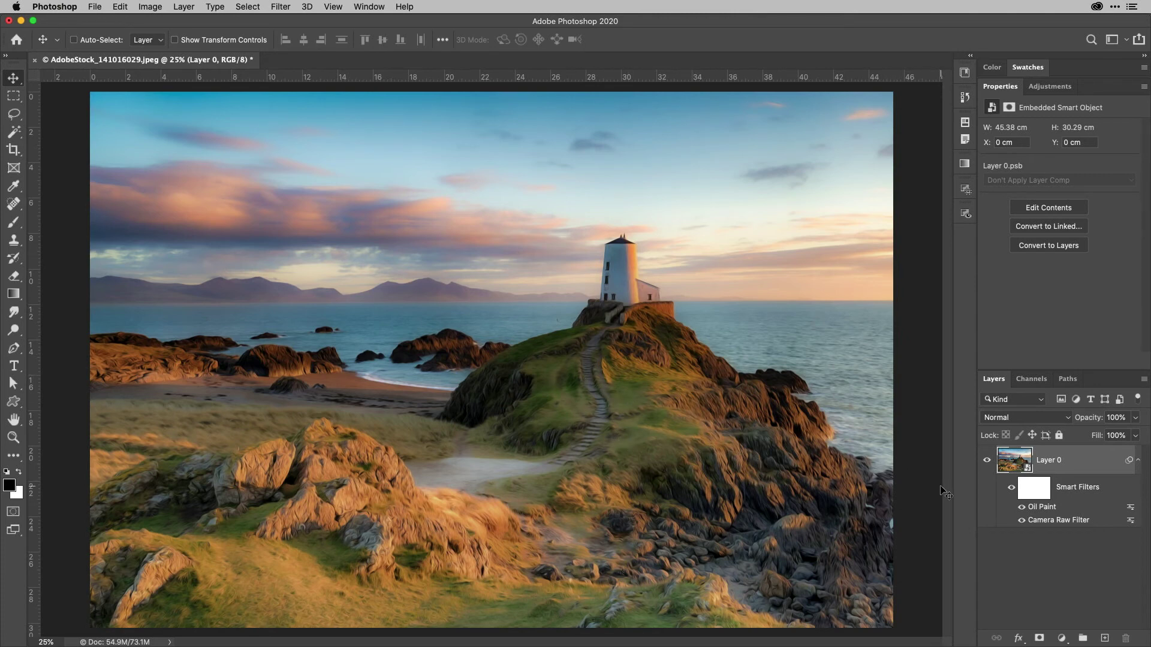
{"action": "left_click", "coordinate": [1012, 489]}
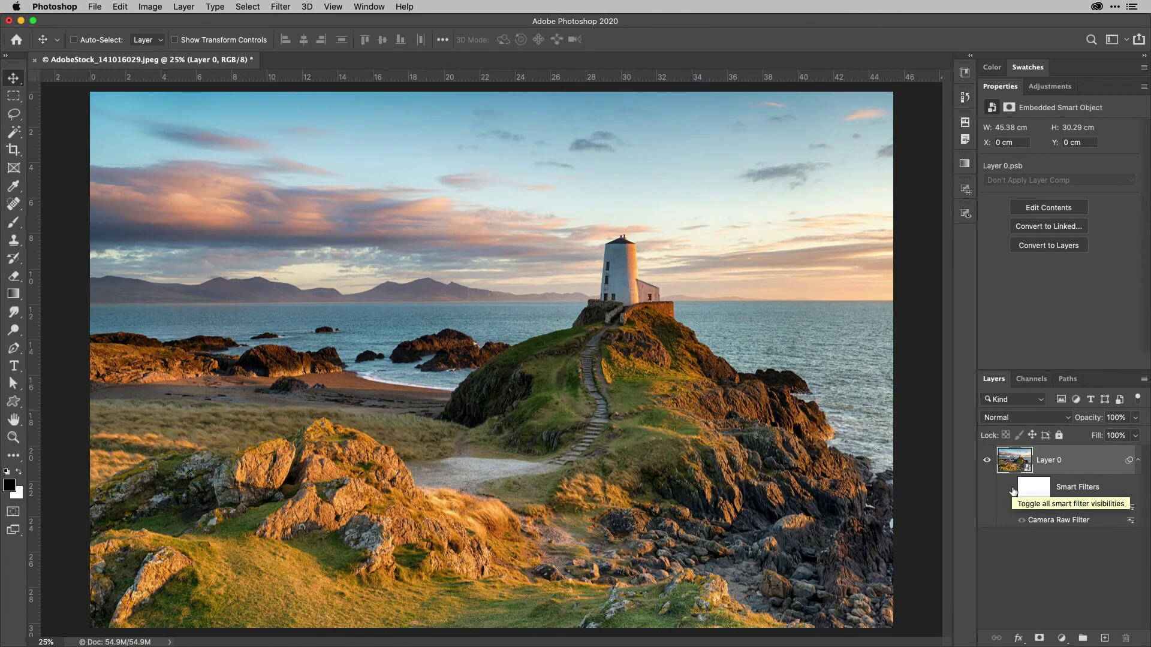
{"action": "left_click", "coordinate": [1012, 489]}
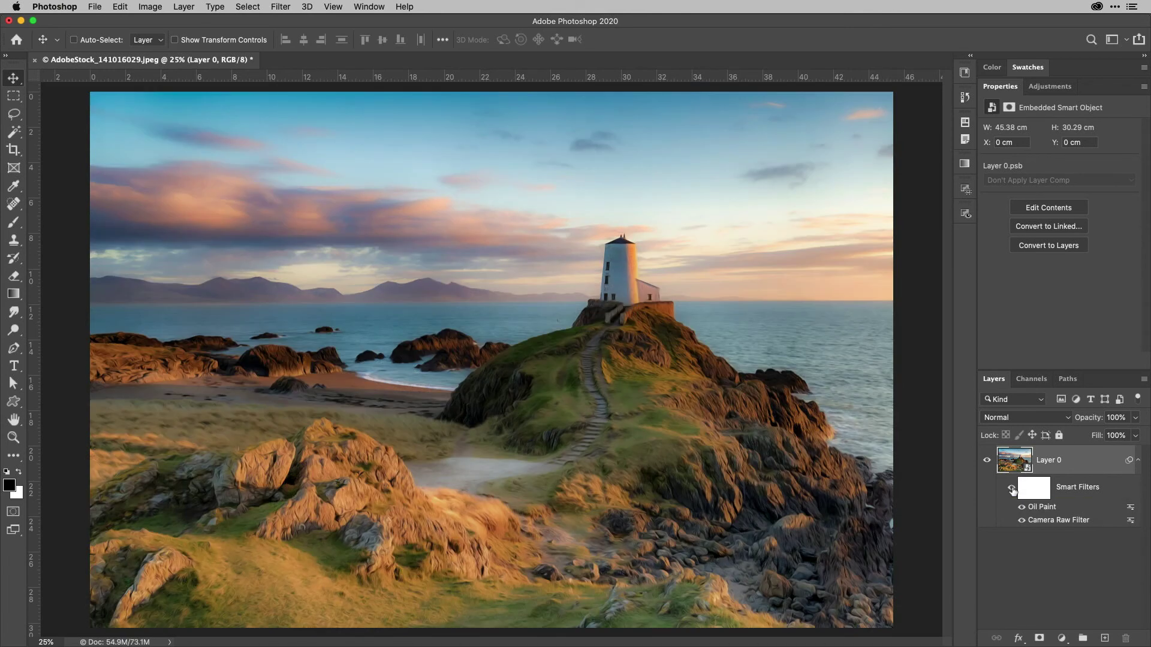